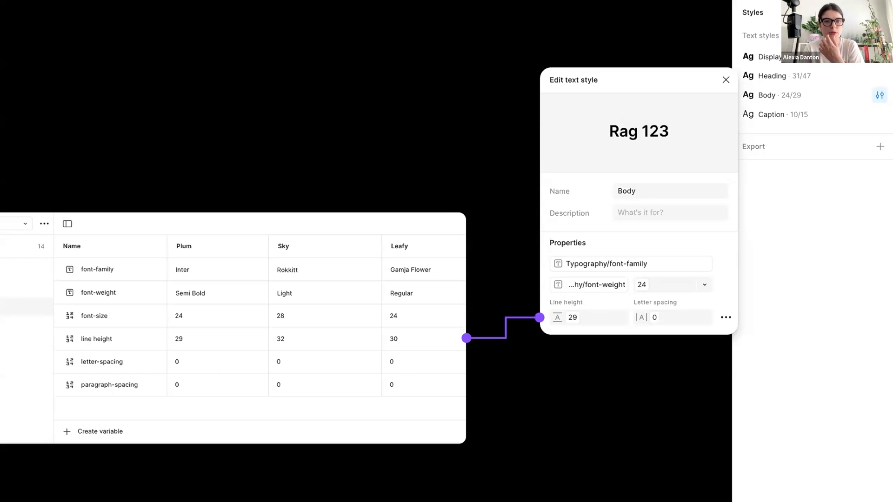
key("Right")
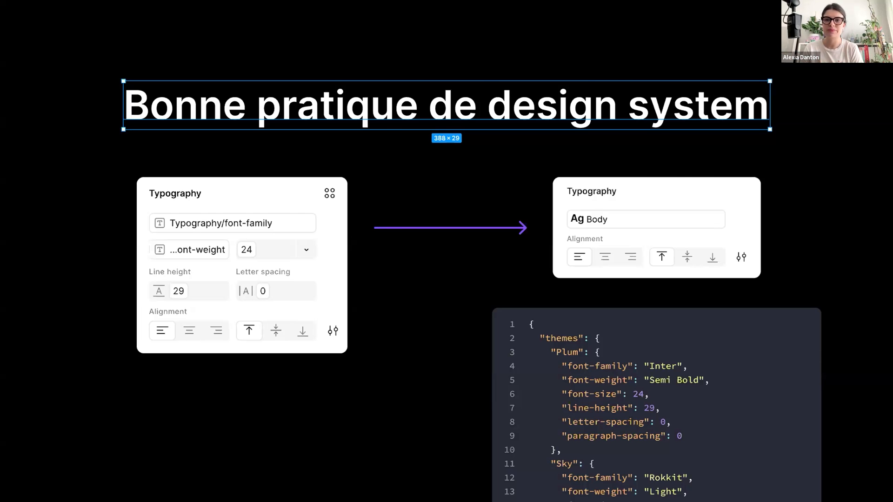
key("Right")
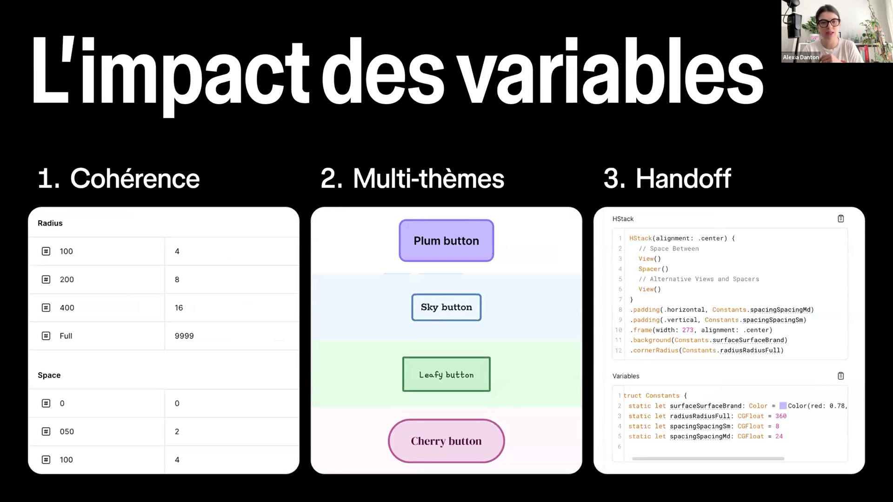
key("Right")
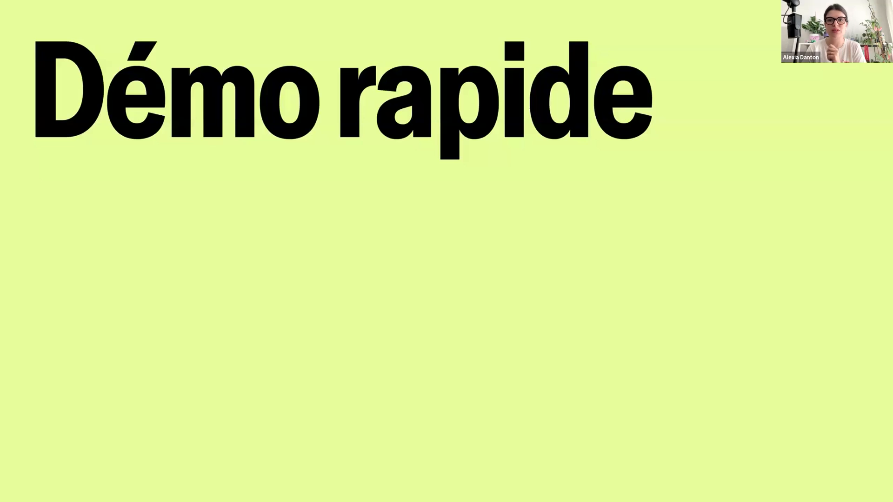
Switch to the Figma demo file and examine the layout settings and selection colors of the Product listing frame
key("ctrl+Left")
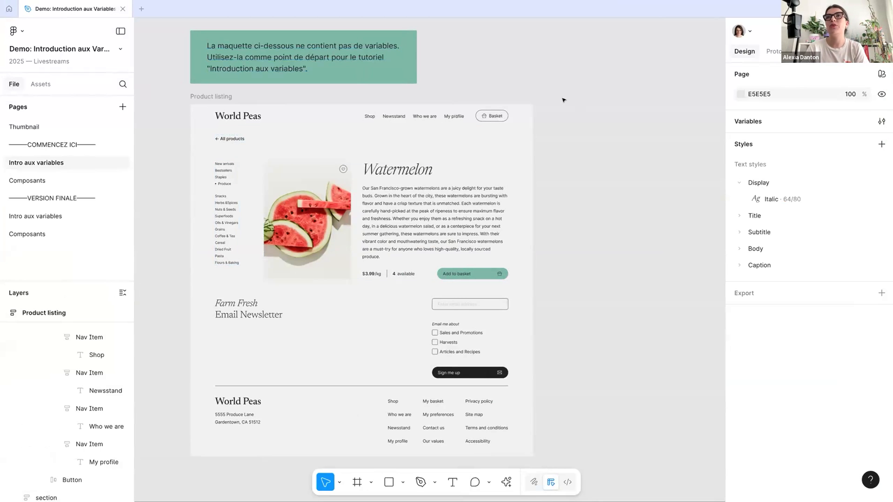
left_click(219, 97)
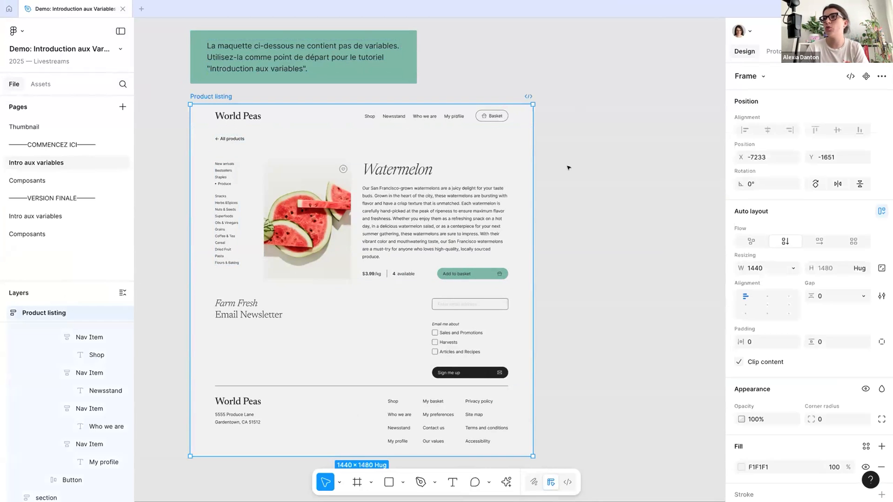
scroll(740, 256, "down", 5)
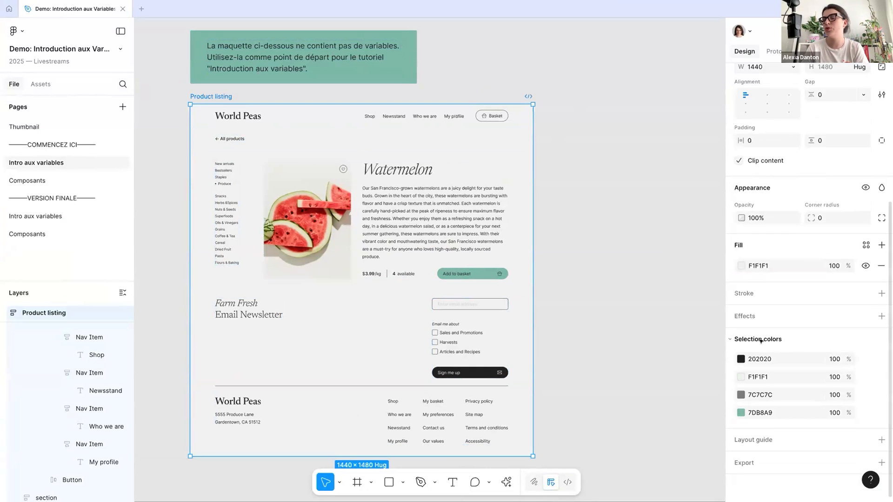
scroll(823, 312, "up", 3)
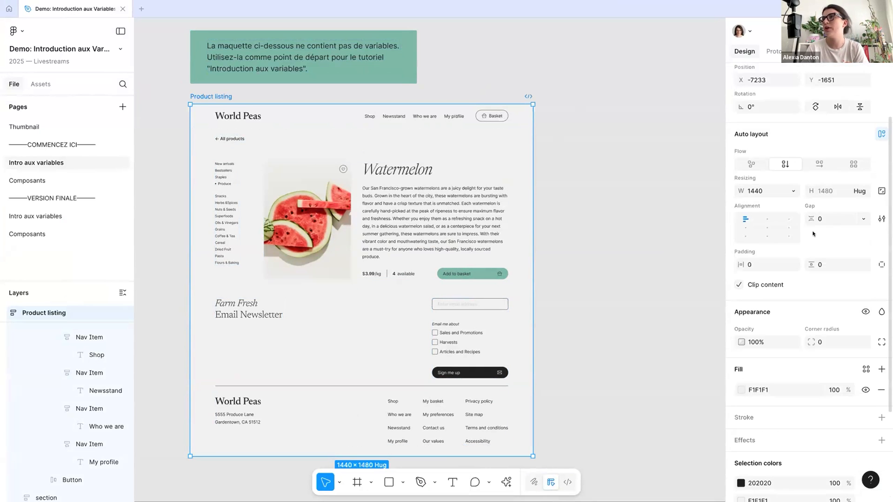
scroll(824, 313, "down", 3)
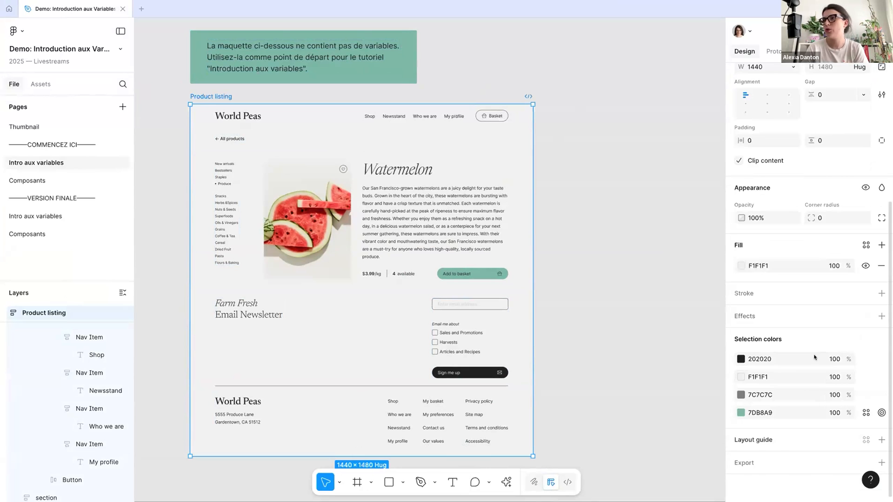
key("Escape")
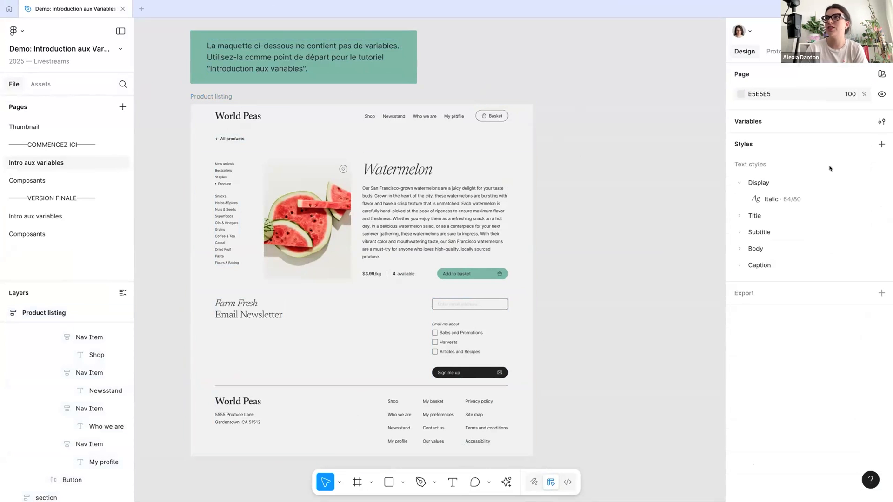
Review the variables and modes in the Primitives — Completed and Tokens — Completed collections
left_click(880, 121)
left_click(235, 174)
left_click(241, 184)
scroll(414, 285, "down", 5)
scroll(335, 270, "up", 5)
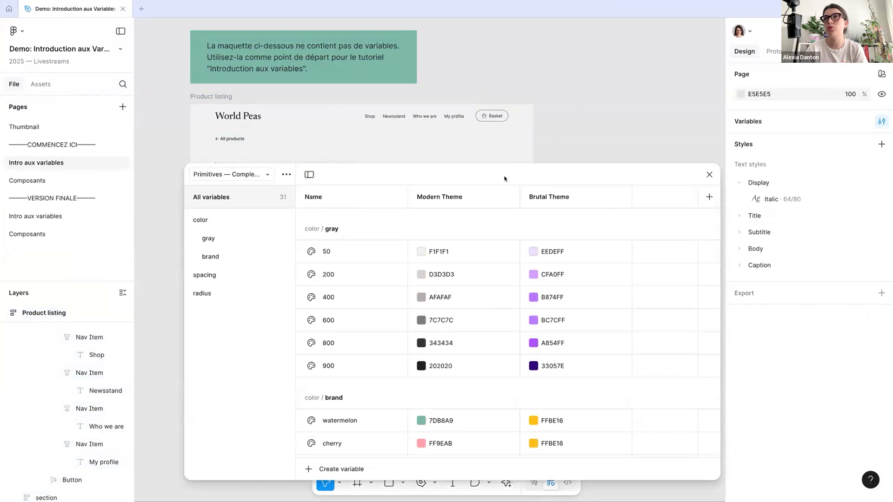
left_click(242, 172)
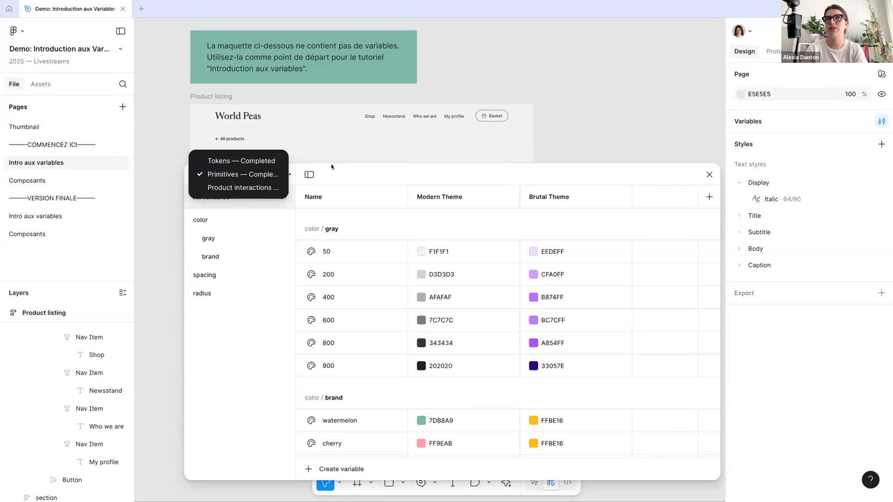
left_click(256, 161)
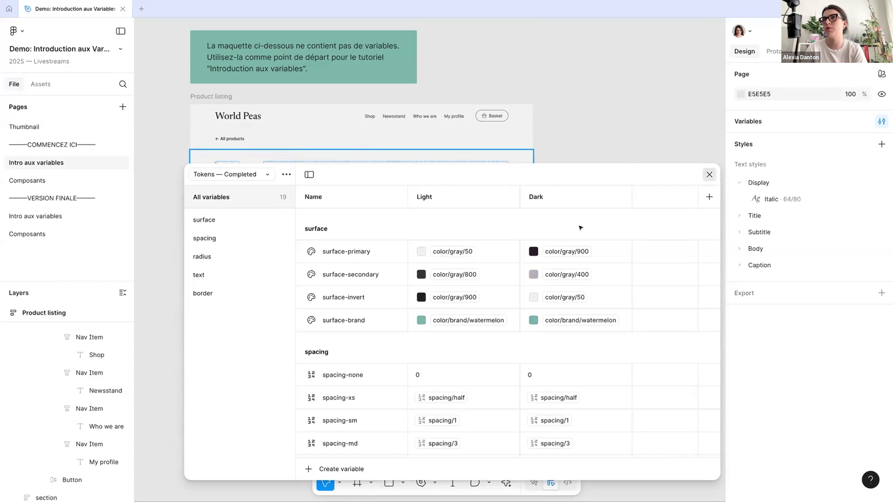
left_click(709, 175)
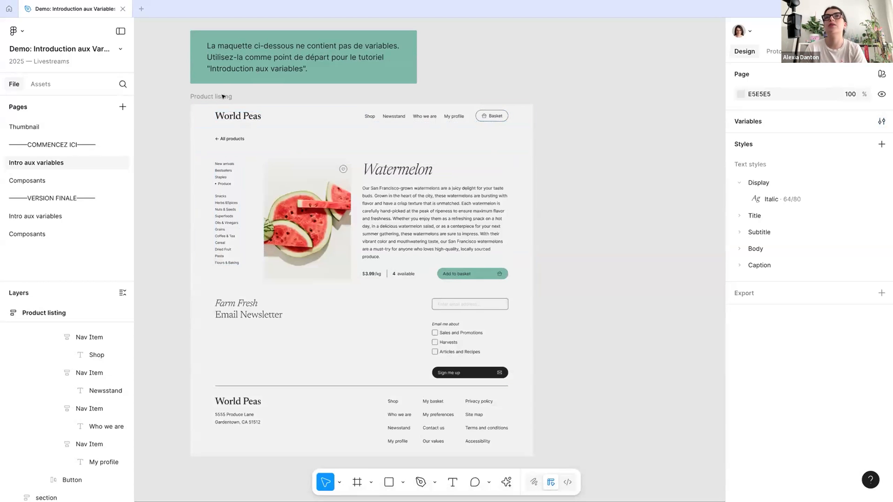
Apply the surface-primary variable to the fill of the Product listing frame
left_click(200, 97)
scroll(757, 322, "down", 5)
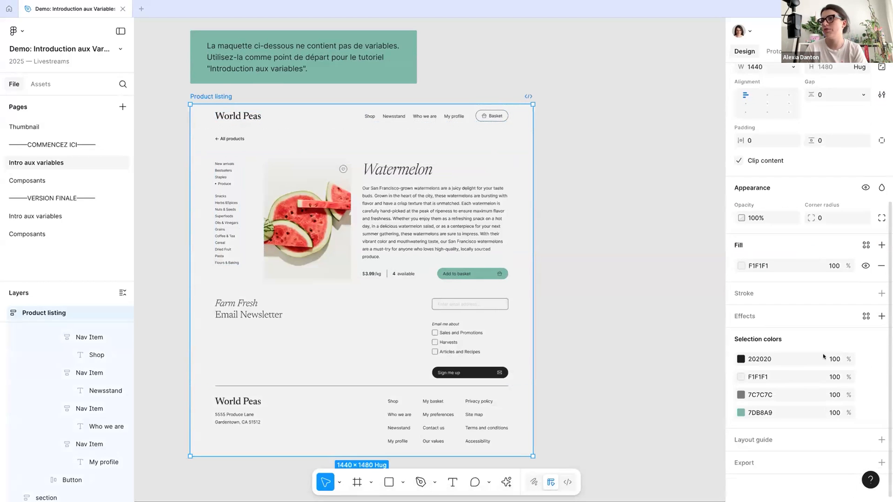
left_click(866, 245)
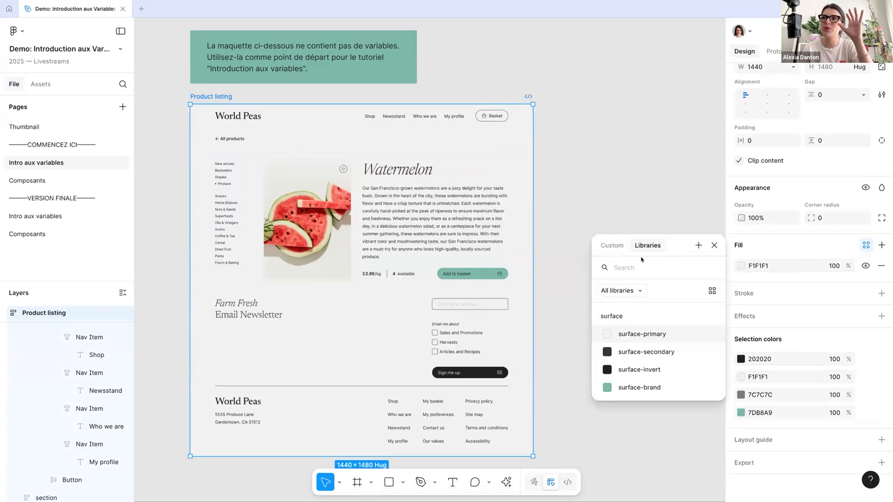
left_click(674, 334)
scroll(815, 372, "down", 2)
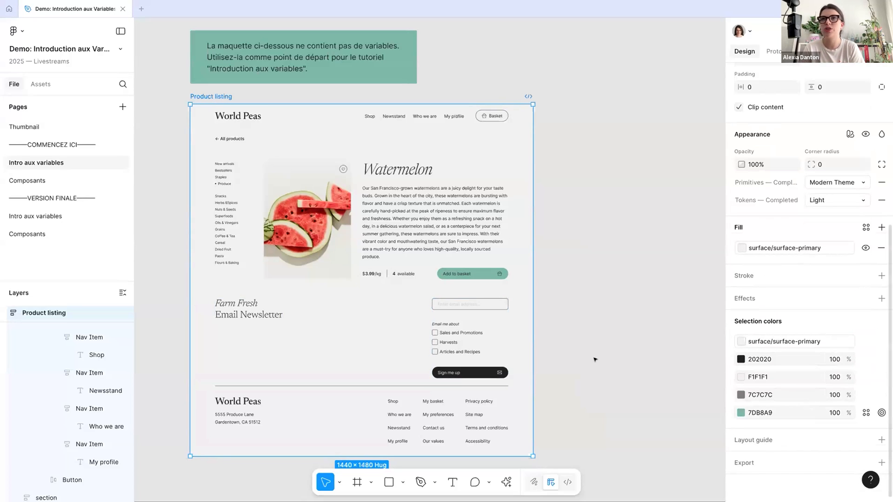
Compare the starting Product listing frame with the final-version Product listing—Modern Light frame, examining the variables used in its selection colors
left_click(49, 214)
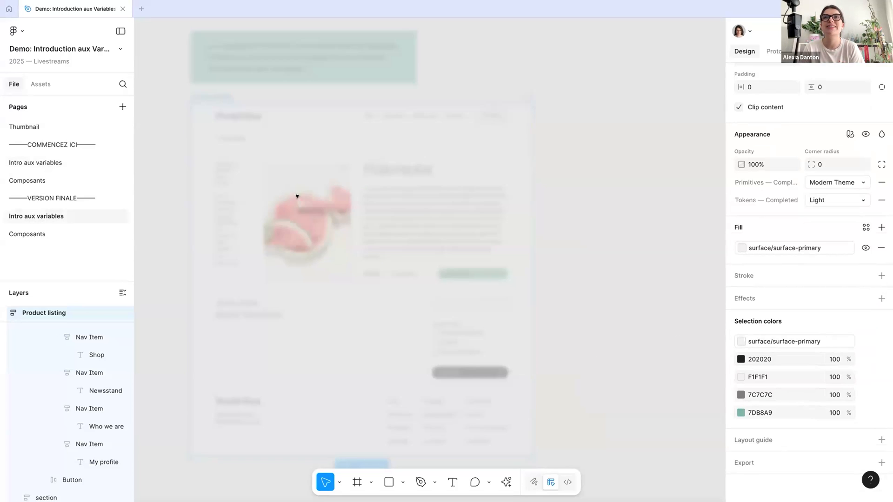
scroll(736, 354, "down", 6)
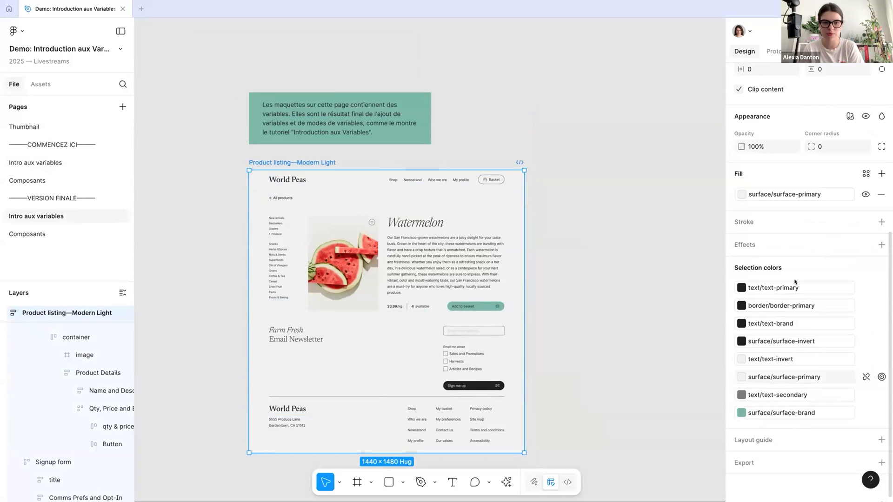
scroll(820, 297, "up", 6)
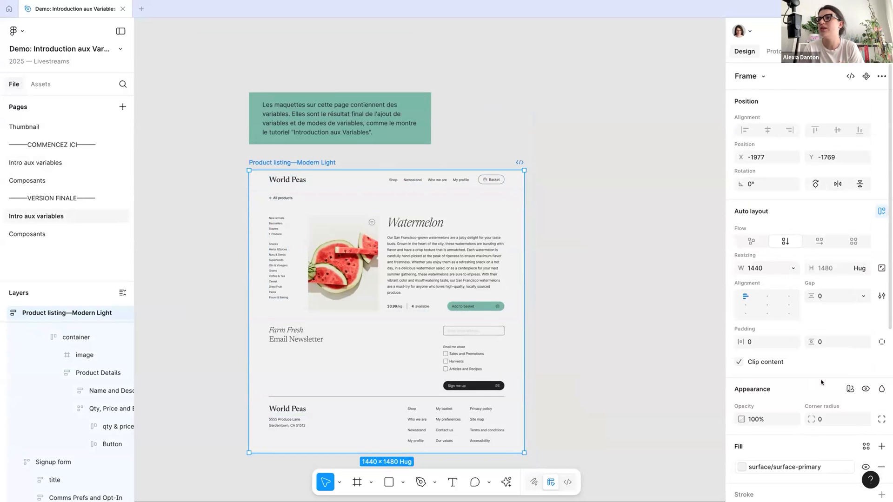
scroll(820, 380, "down", 6)
left_click(40, 163)
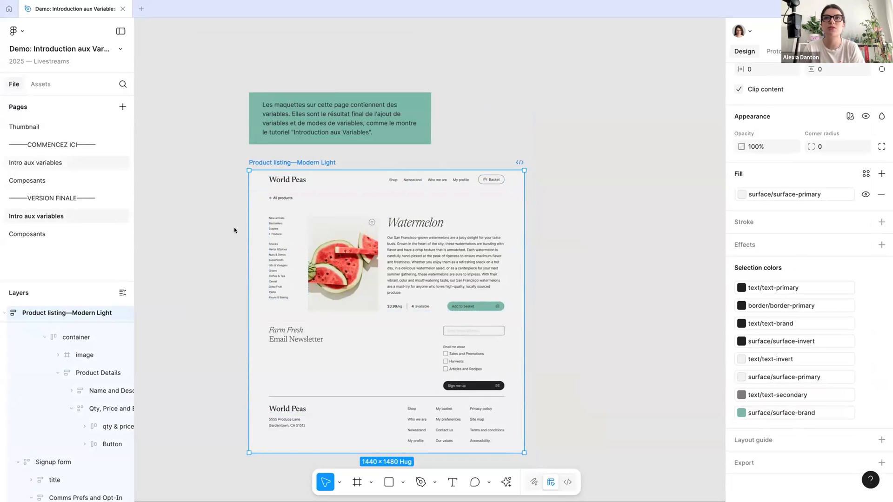
left_click(51, 216)
scroll(818, 377, "down", 1)
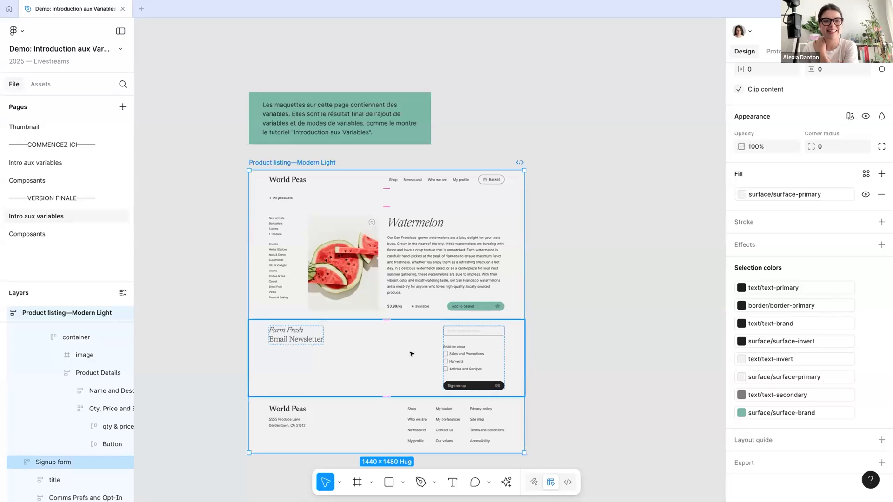
scroll(571, 348, "down", 2)
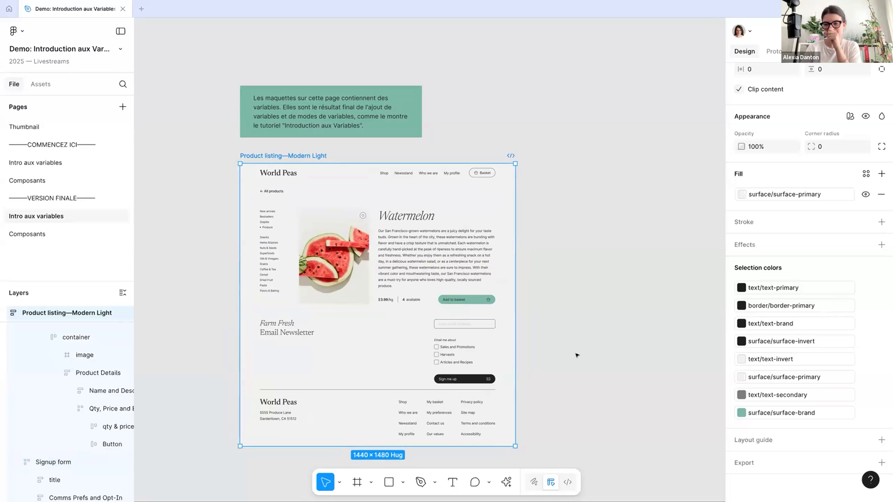
Review the Light and Dark modes of the Tokens — Completed collection on the final-version Intro aux variables page
left_click(582, 324)
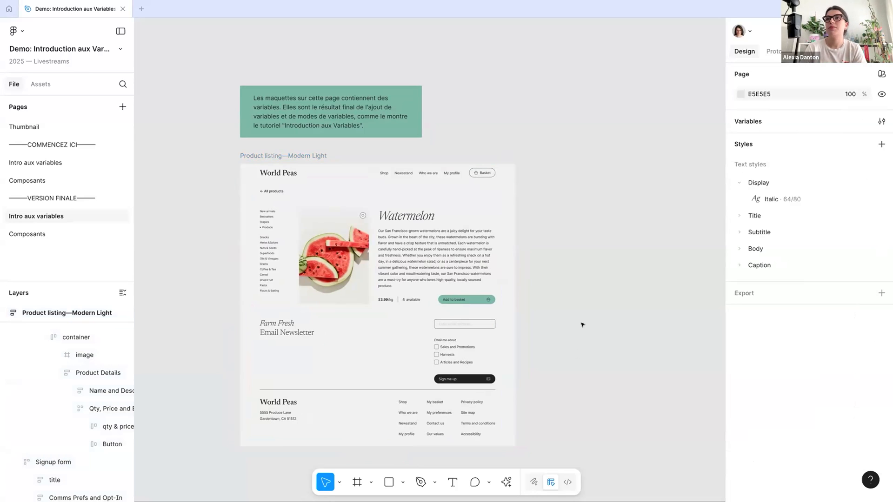
scroll(582, 324, "down", 1)
scroll(582, 324, "right", 2)
left_click(228, 183)
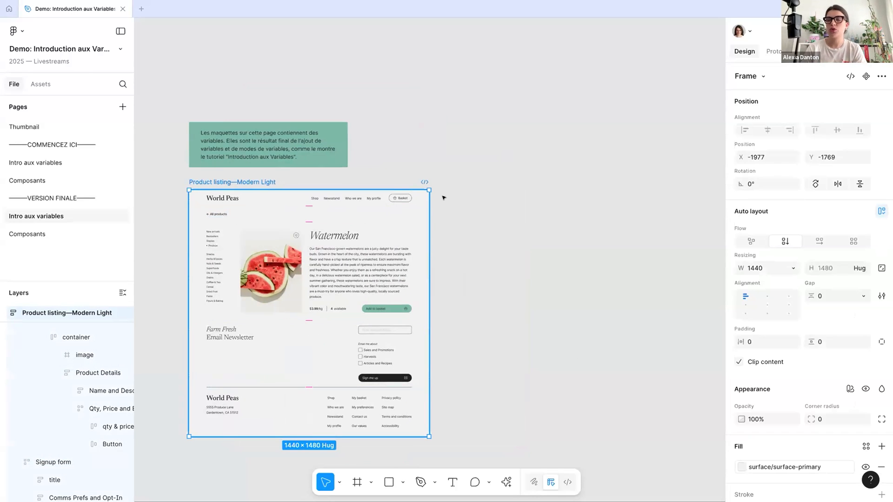
left_click(696, 232)
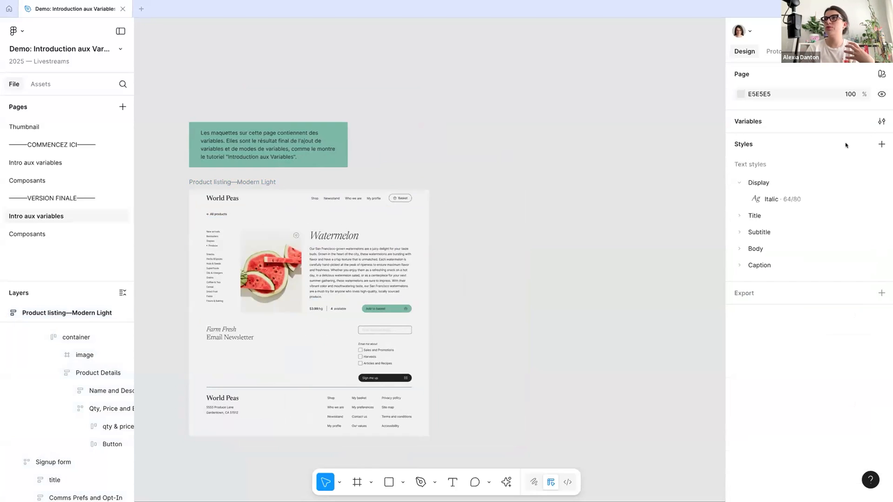
left_click(882, 121)
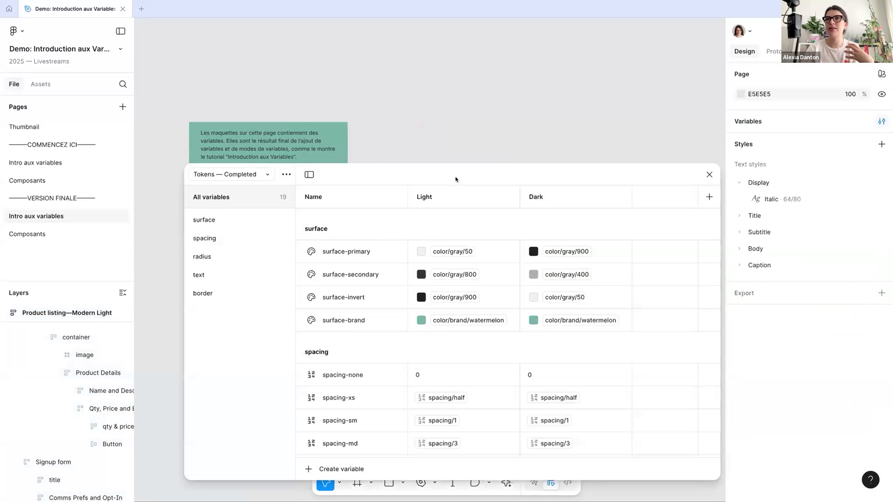
left_click(709, 175)
Duplicate the Product listing—Modern Light frame and place the copy beside the original at about X -407, Y -1769
scroll(293, 182, "down", 2)
left_click_drag(268, 184, 461, 184)
key("ctrl+d")
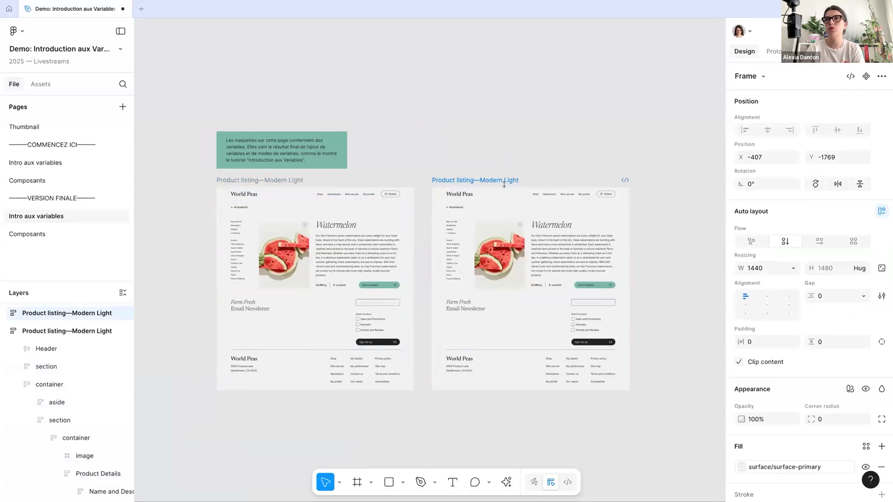
Add the Tokens — Completed variable mode to the duplicated listing frame and set it to Dark
scroll(547, 255, "right", 3)
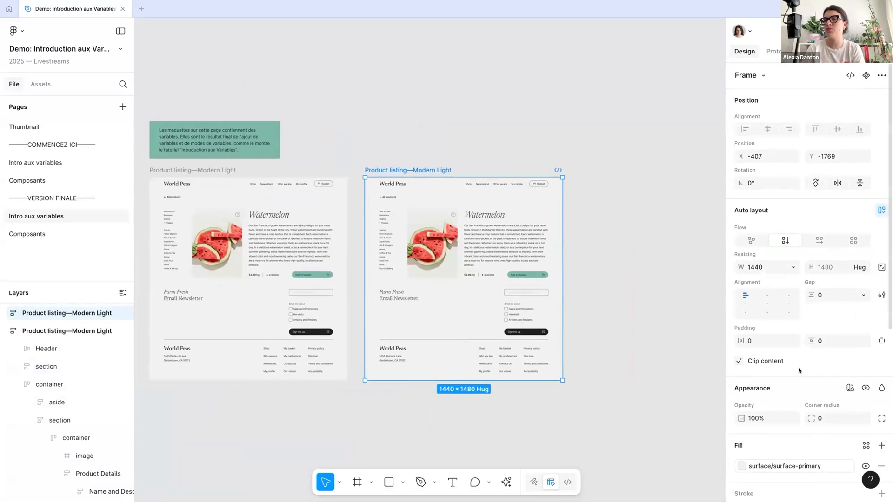
scroll(795, 354, "down", 3)
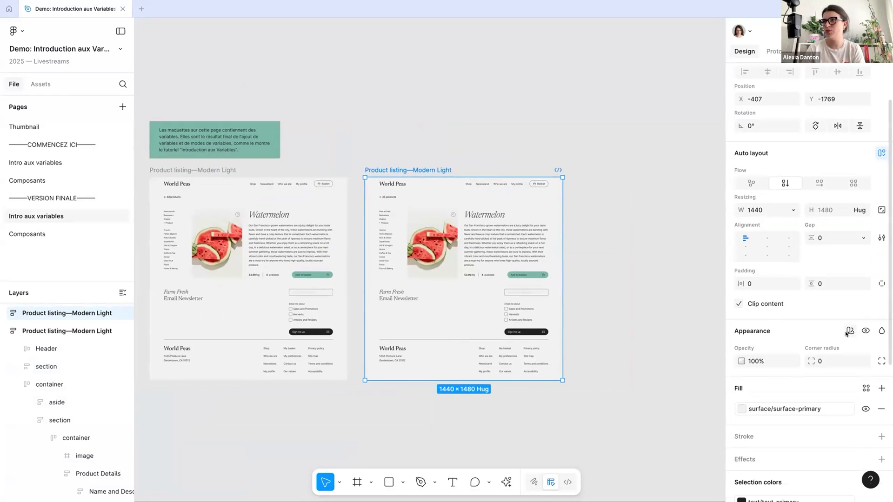
left_click(849, 330)
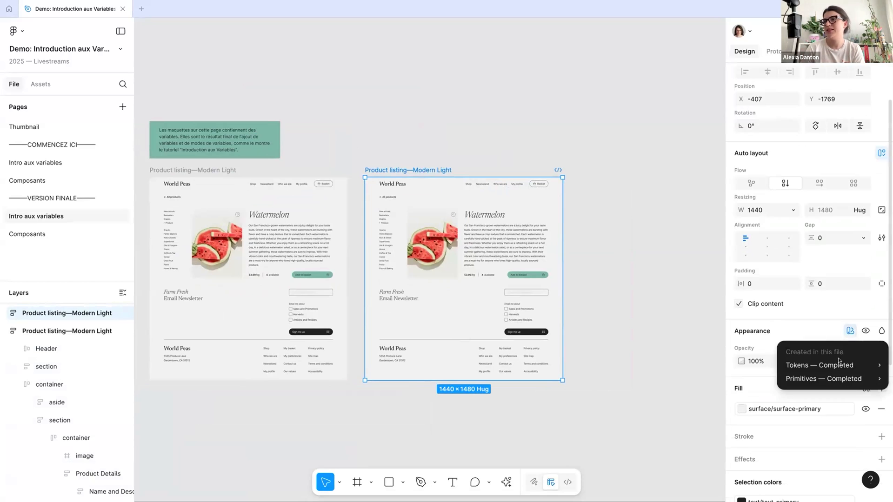
mouse_move(838, 365)
left_click(733, 388)
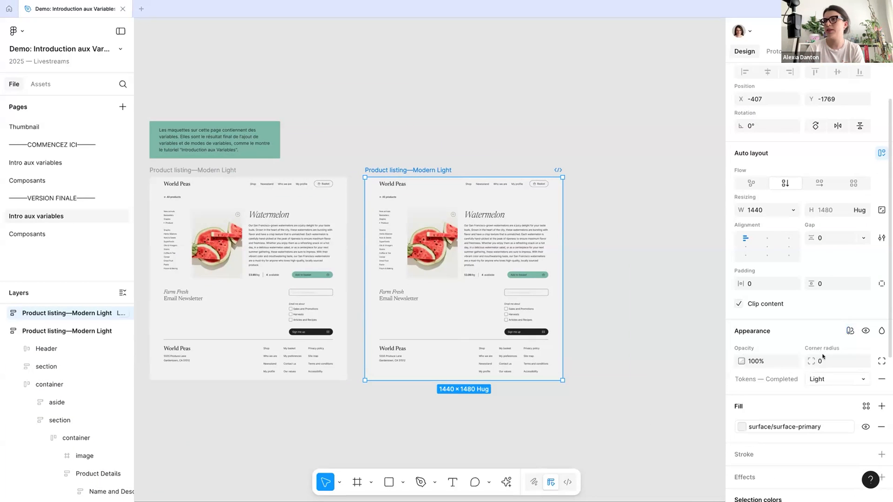
left_click(820, 381)
left_click(814, 391)
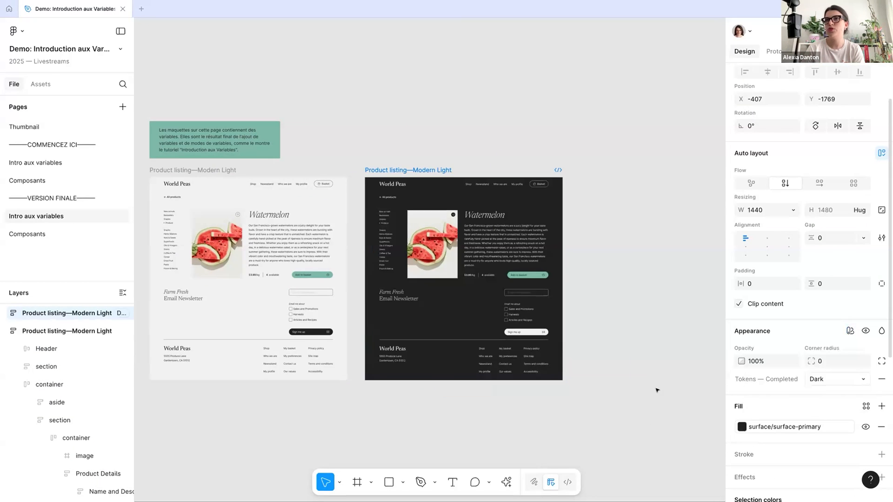
Duplicate the dark Product listing frame and place the copy beside it at X 1135, Y -1769
scroll(382, 169, "right", 5)
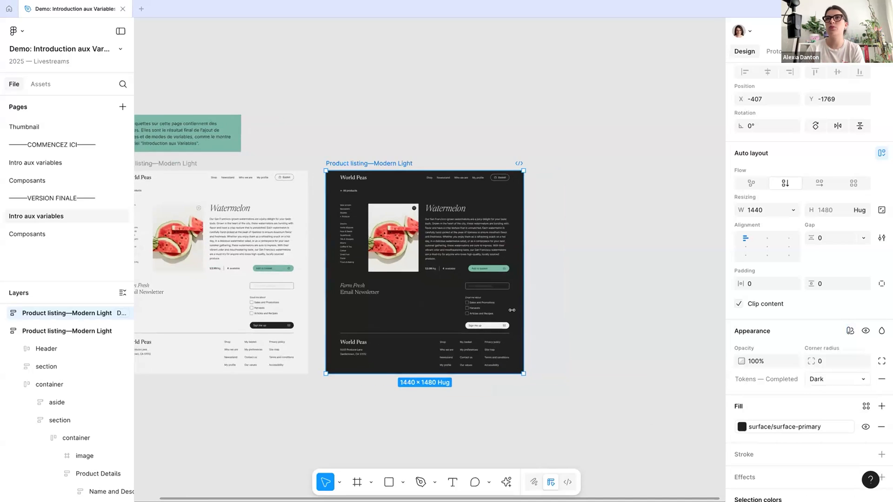
key("ctrl+d")
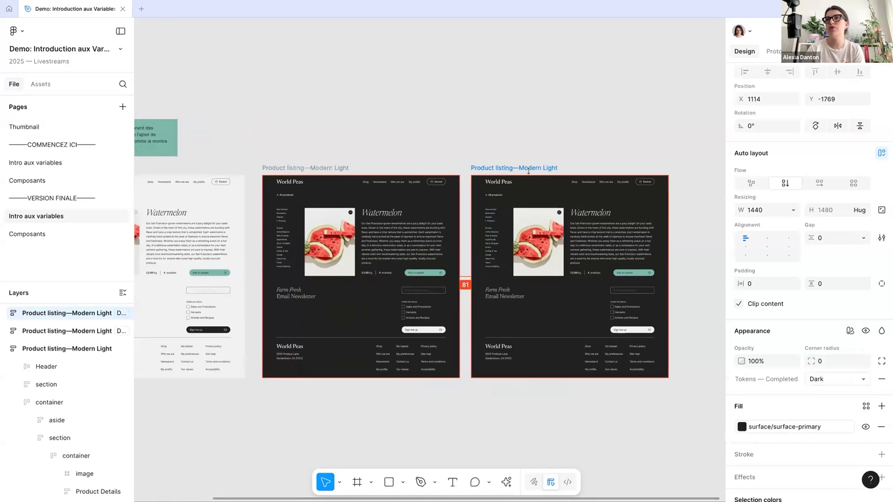
left_click(828, 379)
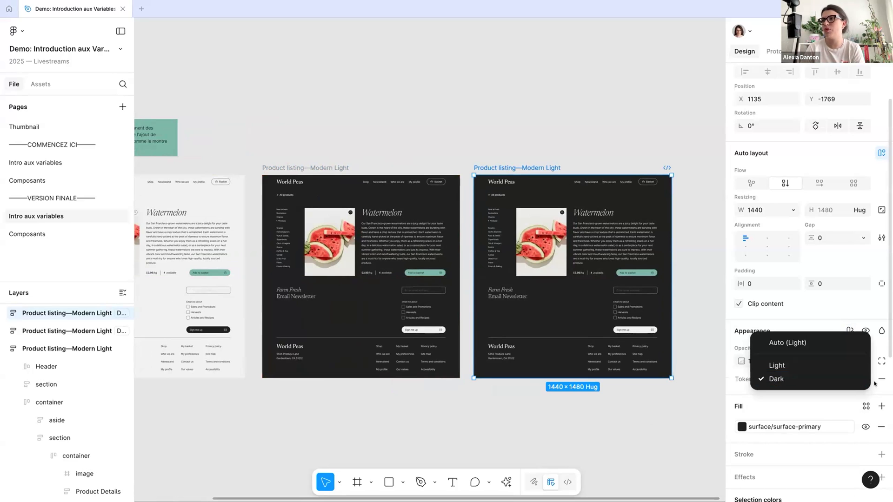
key("Escape")
Add the Primitives — Completed variable mode to the third listing frame and set it to Brutal Theme
left_click(850, 330)
mouse_move(831, 367)
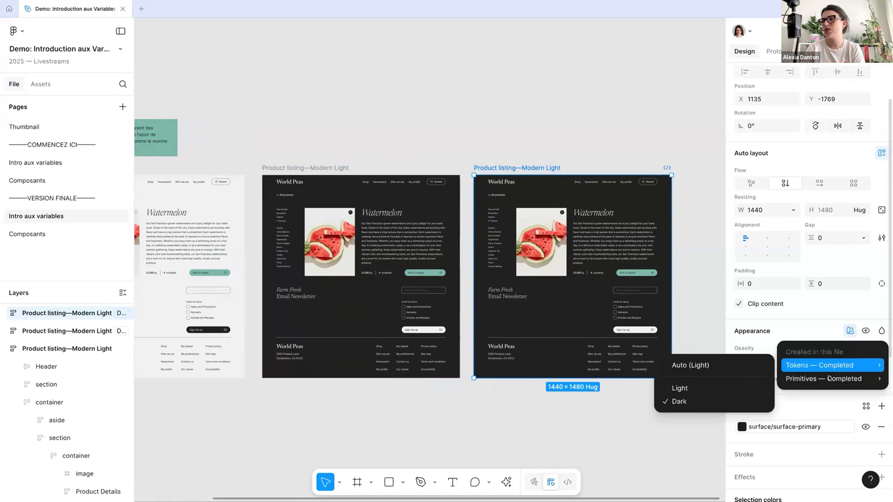
left_click(688, 401)
scroll(782, 376, "right", 3)
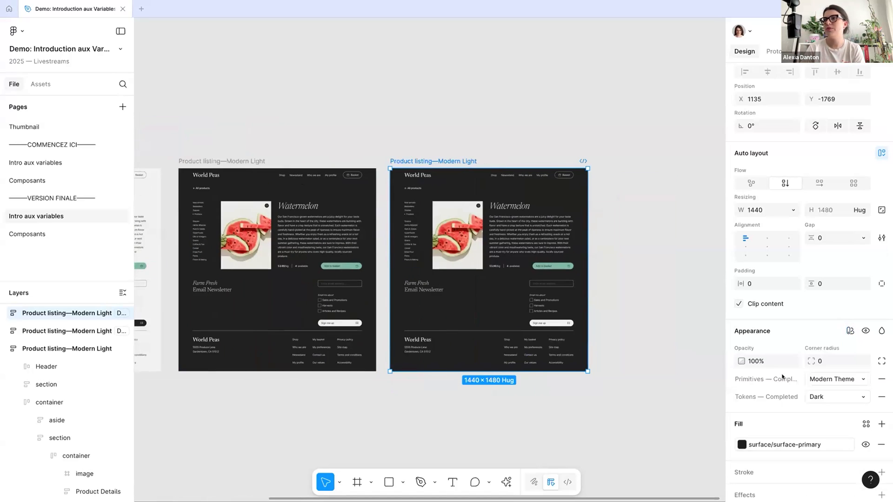
left_click(827, 379)
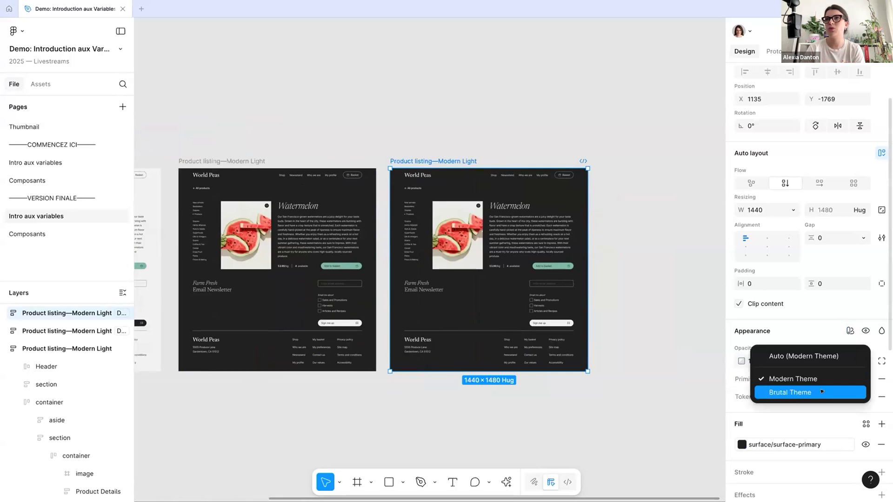
left_click(822, 392)
Duplicate the Brutal Theme listing frame to X 2677, Y -1769 and set the copy's Tokens — Completed mode to Light
scroll(394, 159, "right", 2)
left_click_drag(452, 160, 663, 160)
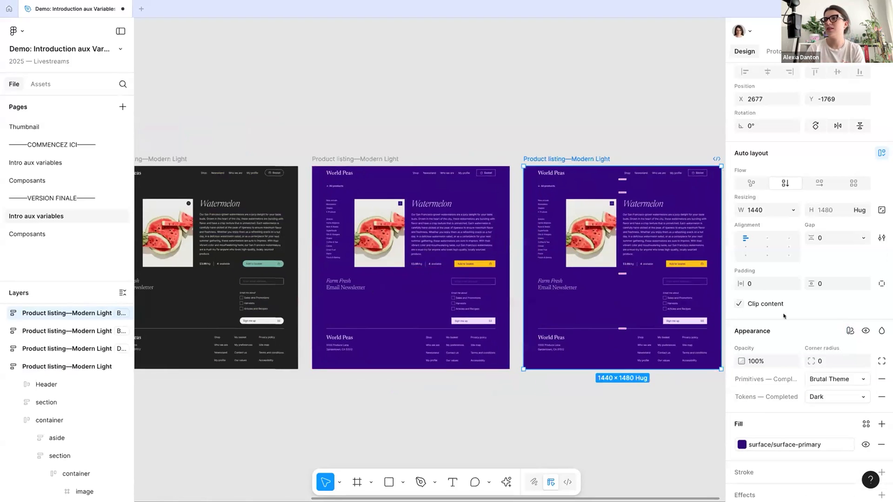
left_click(837, 397)
left_click(799, 381)
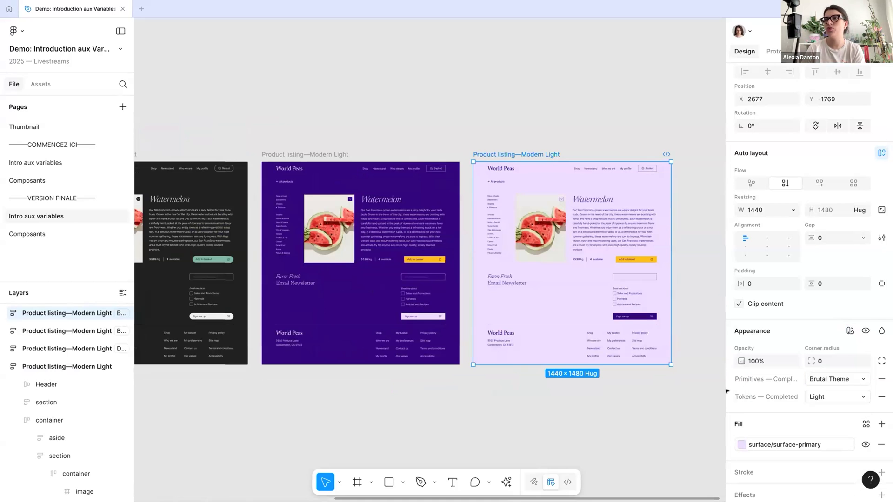
Compare the four product listing variants across light, dark and Brutal Theme modes, examining the dark Brutal Theme frame up close
scroll(446, 249, "left", 7)
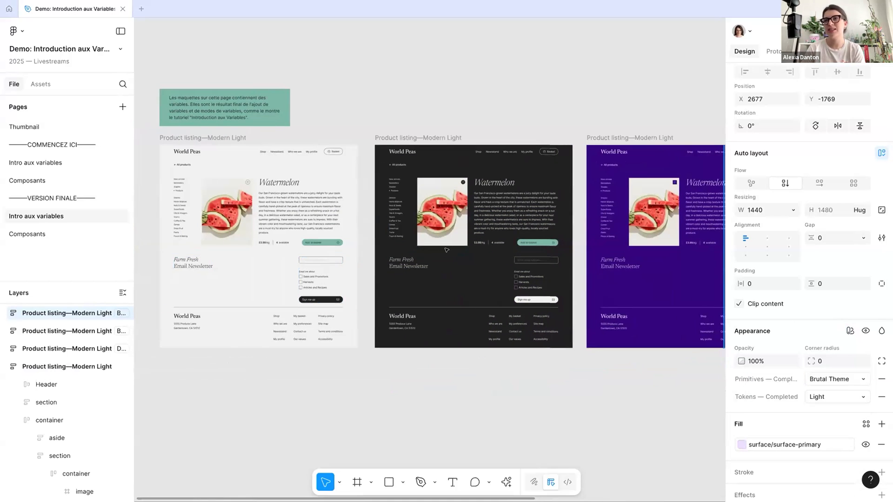
scroll(446, 250, "right", 5)
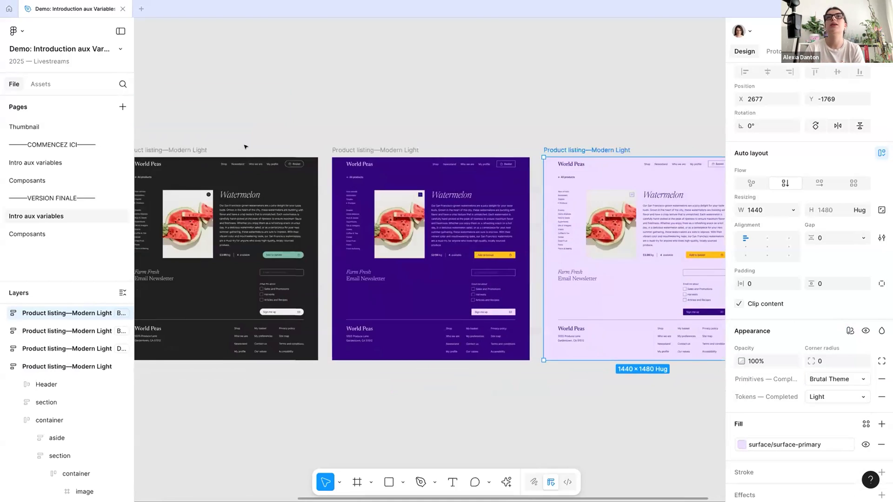
scroll(245, 147, "left", 2)
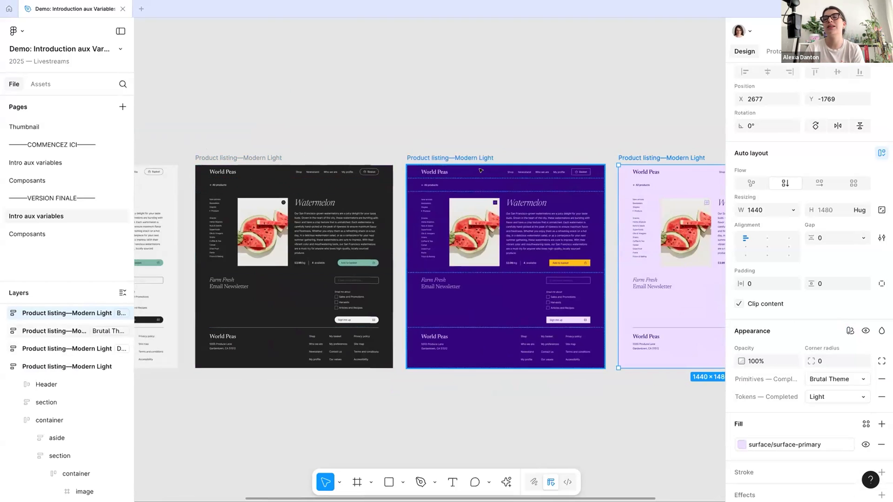
scroll(502, 279, "right", 1)
scroll(508, 289, "up", 5)
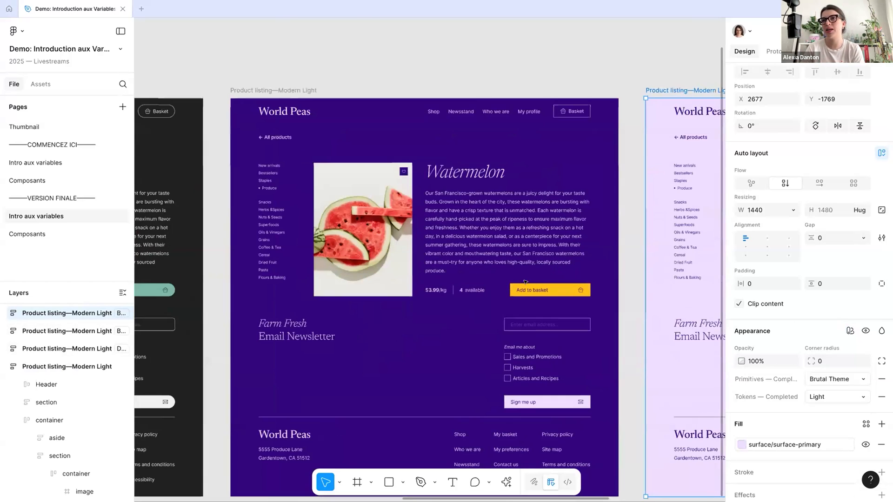
scroll(526, 281, "up", 2)
scroll(393, 345, "down", 5)
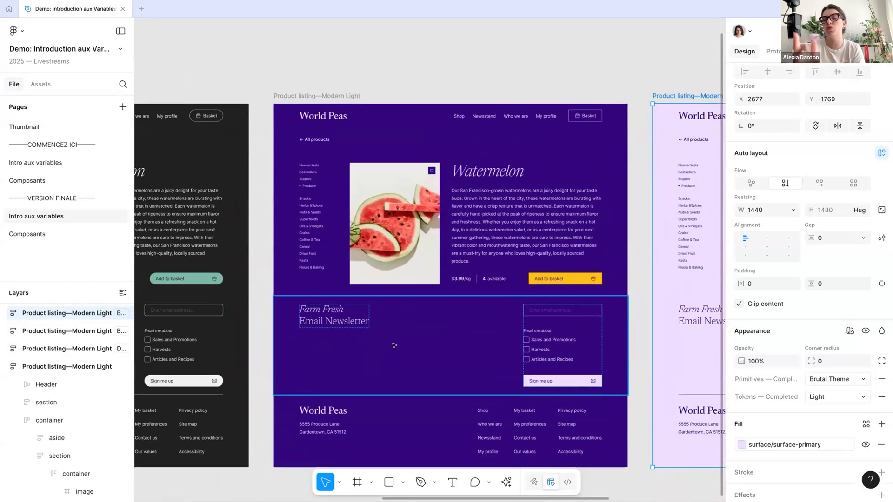
scroll(418, 320, "down", 2)
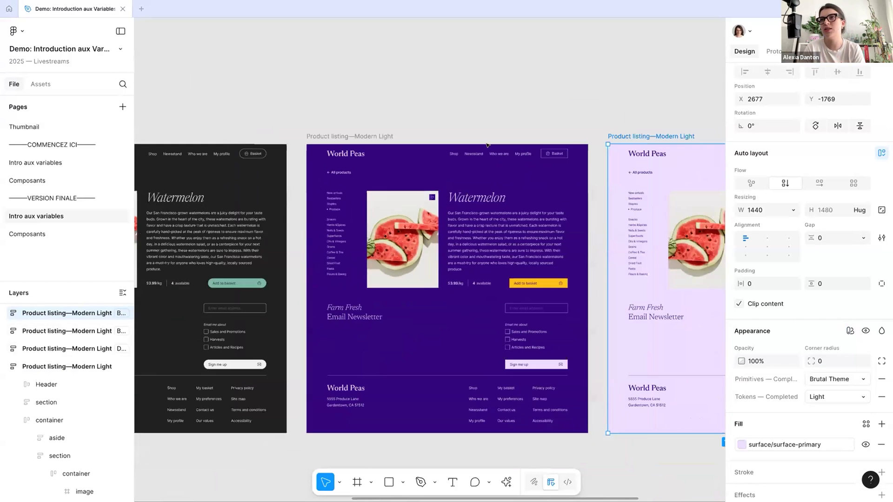
scroll(293, 183, "down", 2)
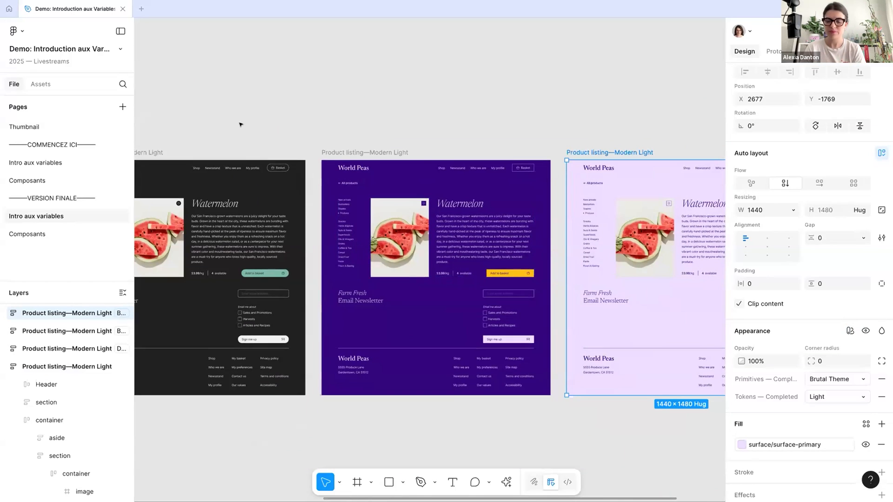
left_click(240, 125)
scroll(347, 156, "down", 1)
scroll(347, 156, "left", 2)
scroll(370, 391, "left", 3)
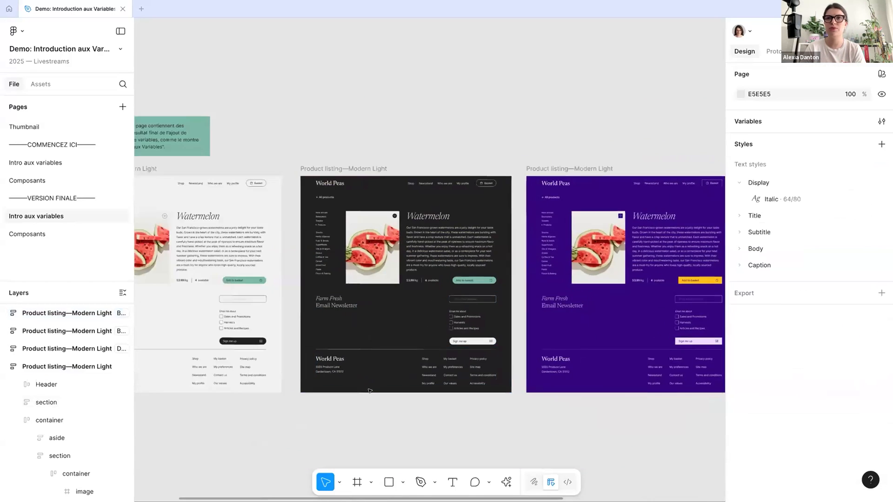
Select the Sign me up button in the original light listing frame and examine its fill, stroke, corner radius and selection color variables
scroll(369, 390, "left", 3)
scroll(392, 343, "up", 2)
left_click(467, 335)
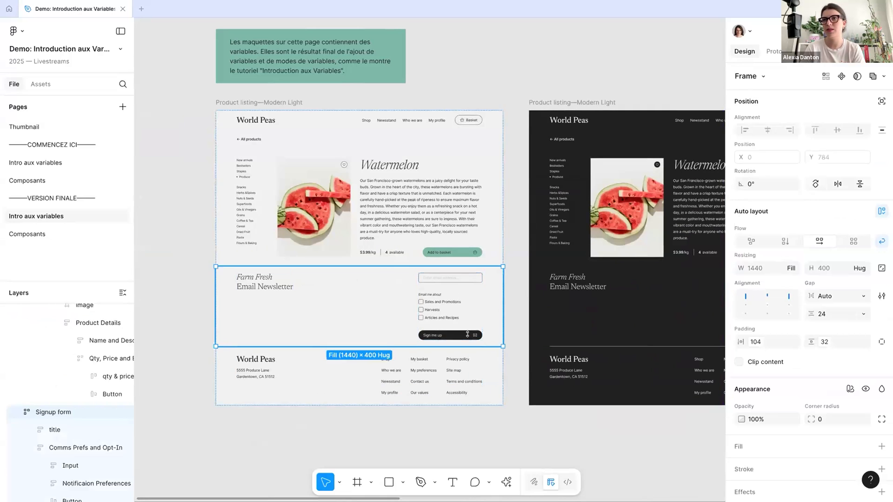
left_click(467, 335)
left_click(467, 335)
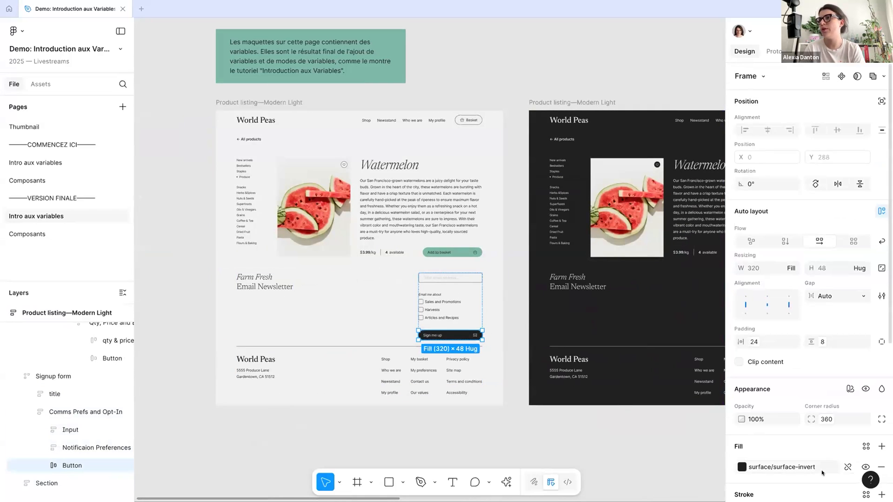
scroll(791, 325, "down", 2)
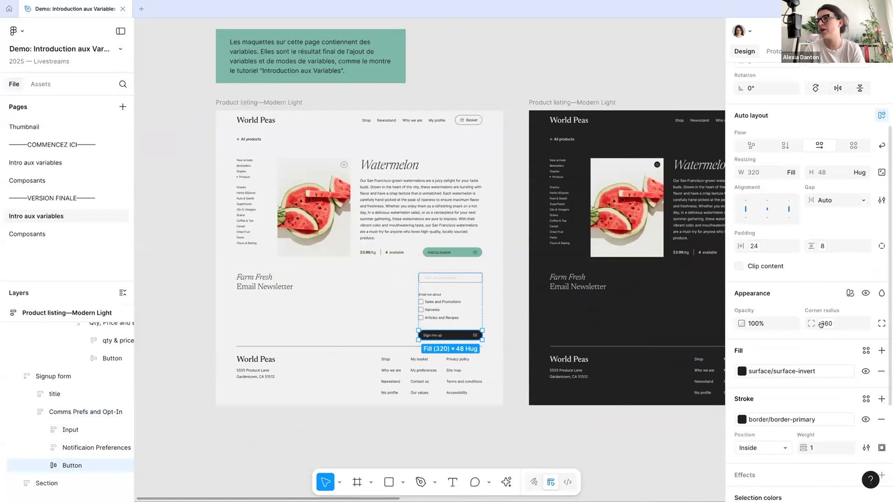
scroll(781, 372, "down", 2)
scroll(754, 421, "down", 2)
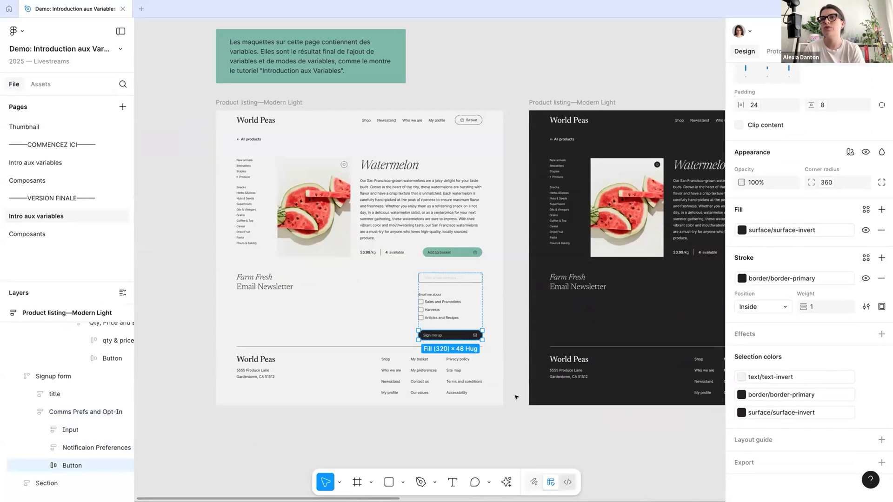
Switch to Dev Mode and examine the Sign me up button's SwiftUI code and its variable definitions
left_click(567, 482)
scroll(479, 376, "up", 5)
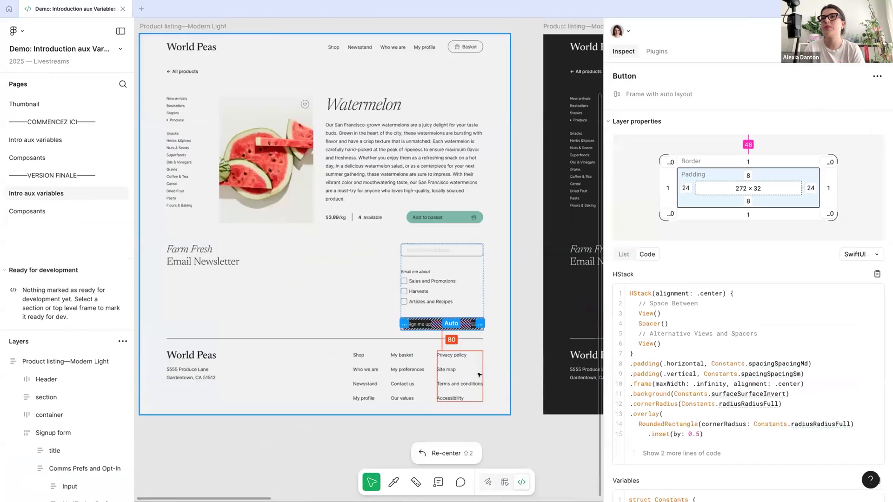
scroll(807, 192, "down", 2)
left_click(807, 191)
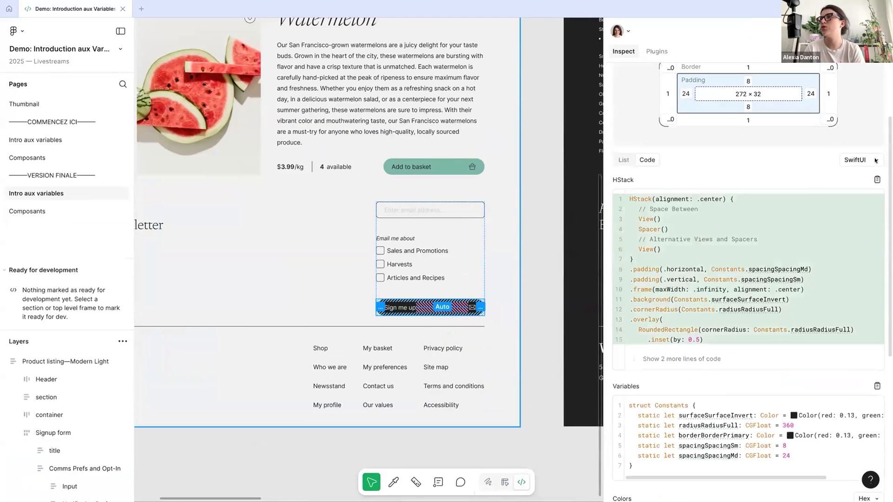
scroll(746, 250, "down", 2)
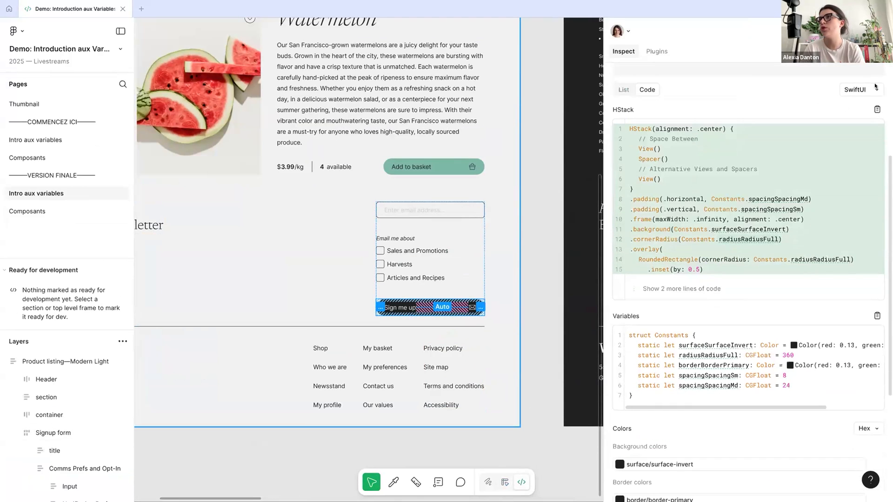
left_click(858, 90)
left_click(859, 93)
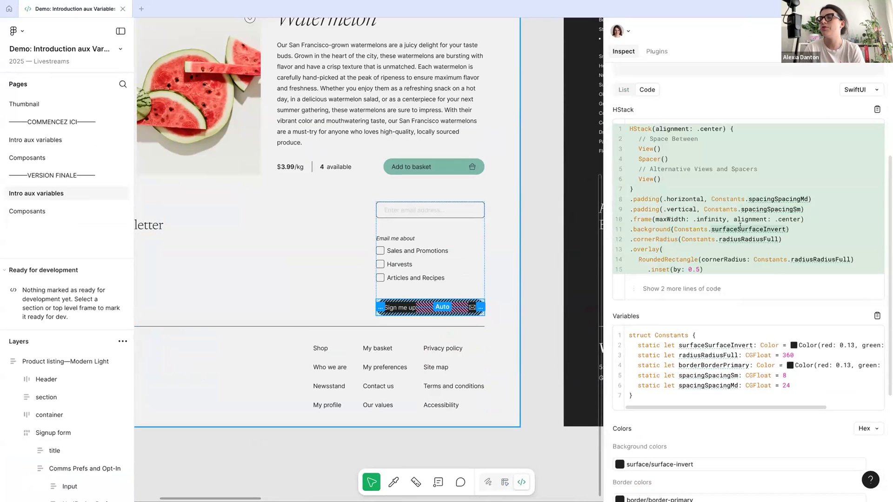
scroll(742, 237, "down", 2)
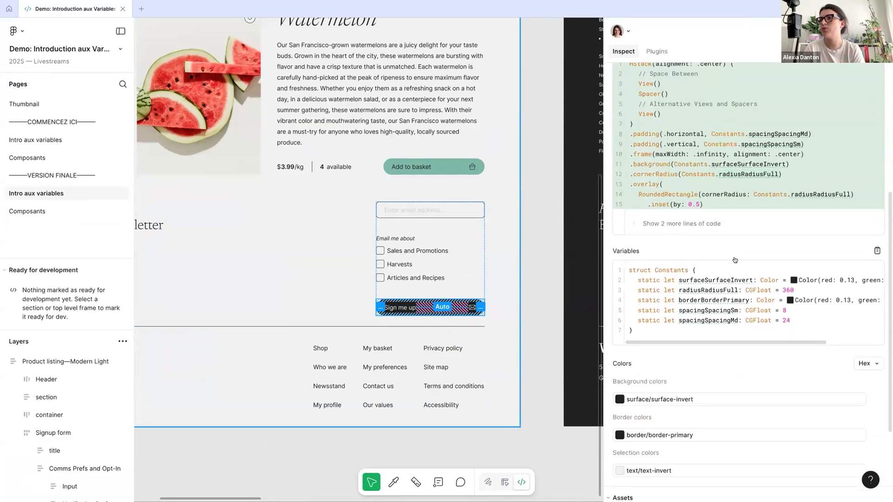
Compare the Light and Dark mode values in the details of the surface/surface-invert variable, and close the details
left_click(723, 280)
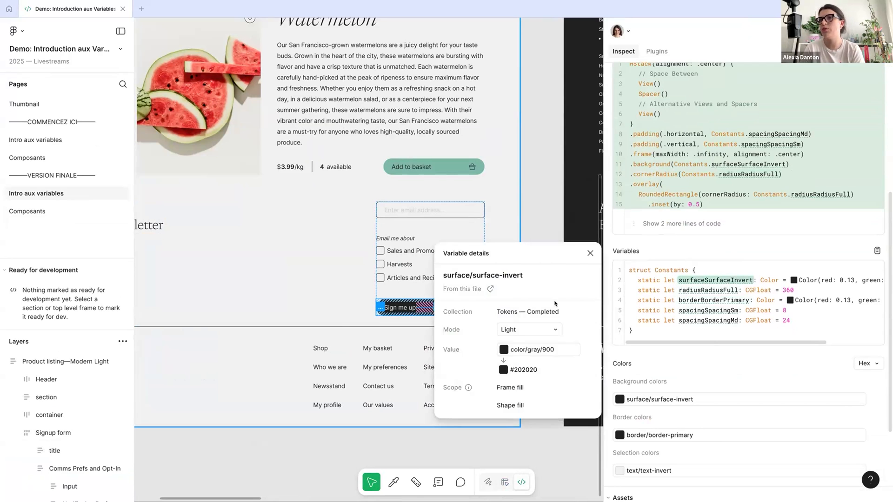
left_click(530, 330)
left_click(531, 344)
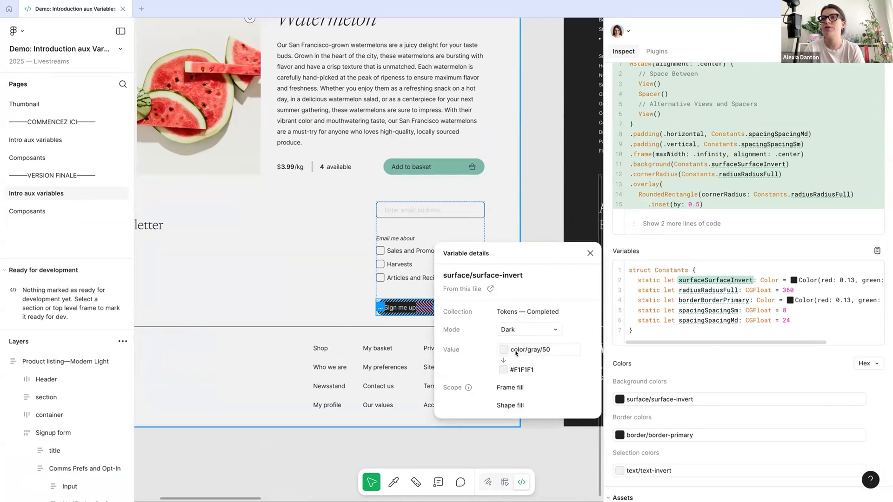
left_click(525, 328)
left_click(517, 315)
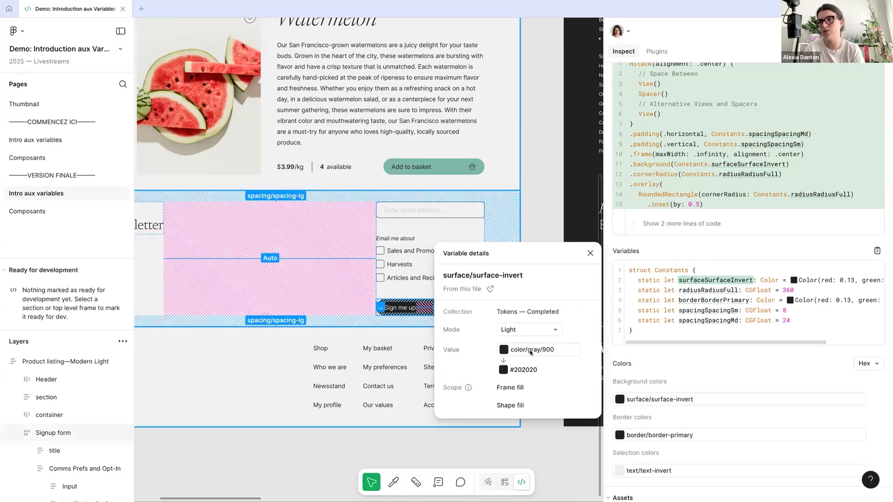
left_click(525, 329)
left_click(526, 344)
left_click(525, 329)
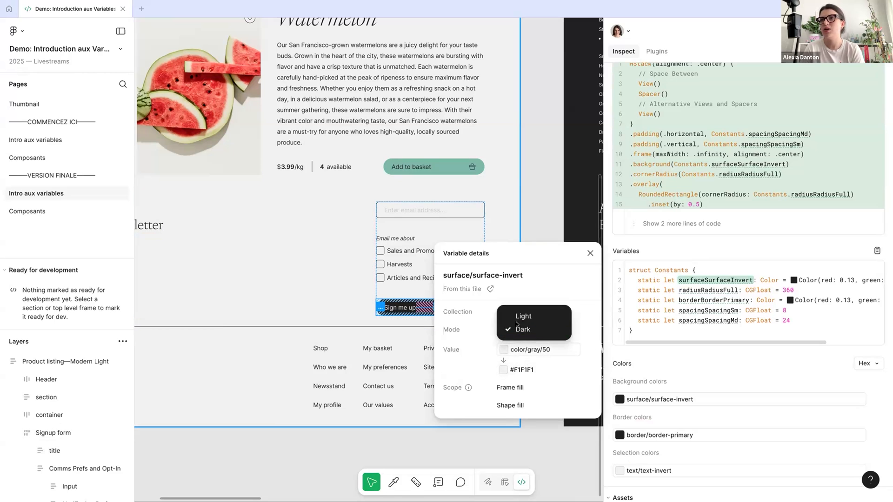
left_click(519, 314)
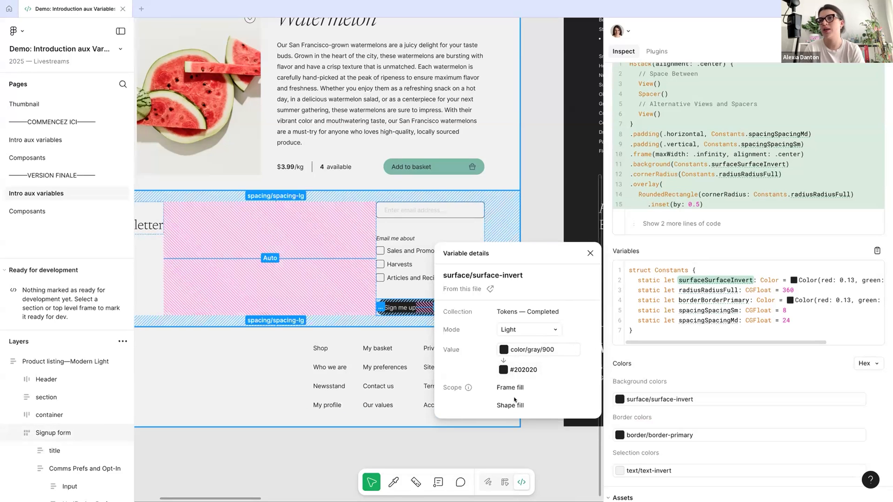
left_click(590, 254)
Deselect the button to view the page-level code settings and variables section in Dev Mode
scroll(419, 395, "down", 5)
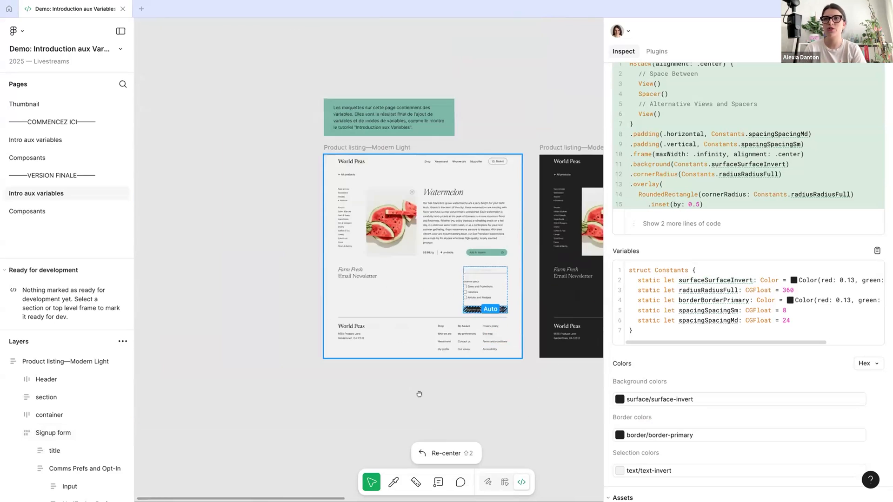
left_click(416, 386)
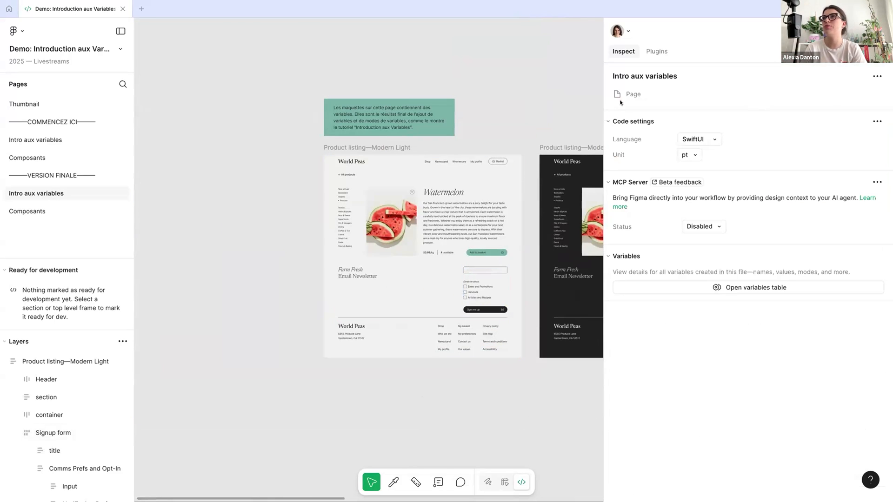
scroll(491, 120, "right", 3)
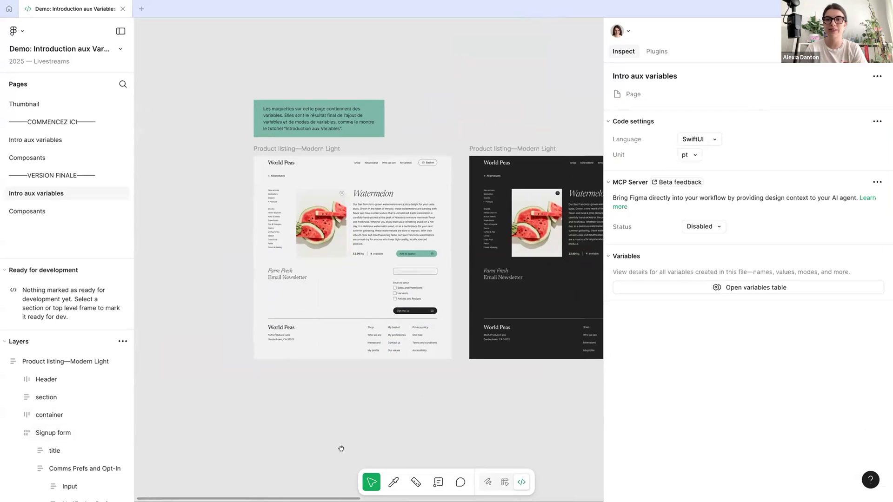
key("ctrl+Right")
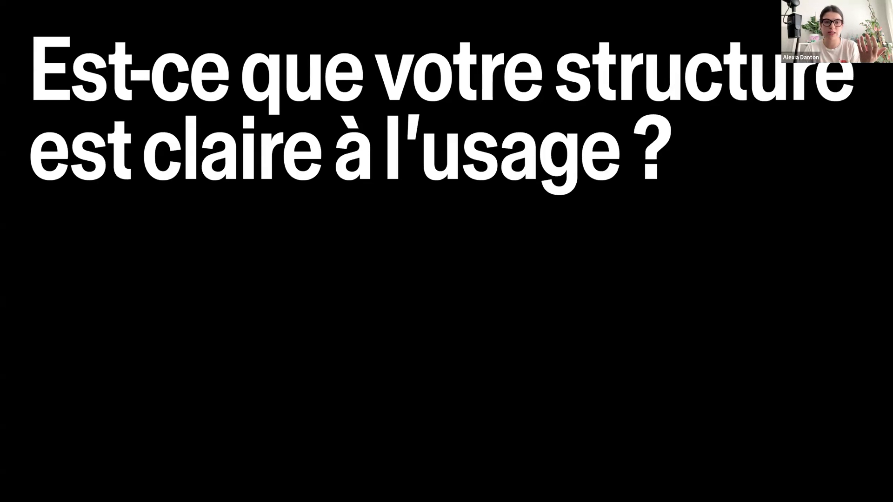
key("Right")
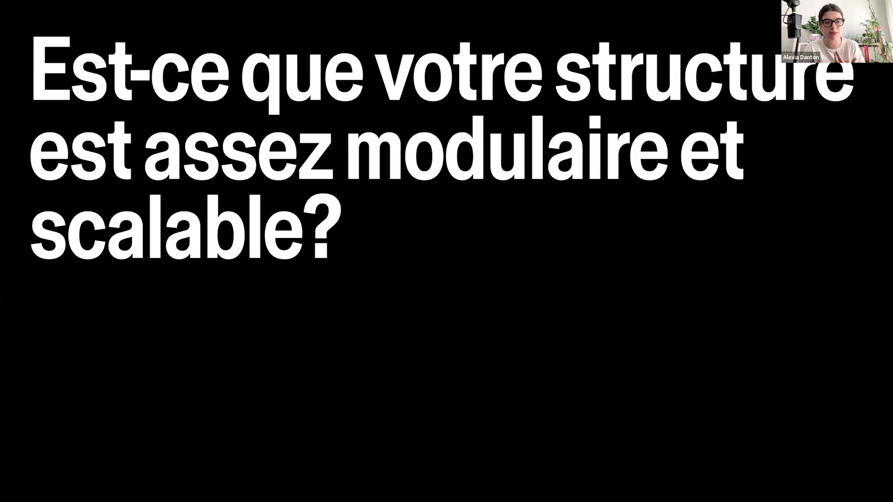
key("Right")
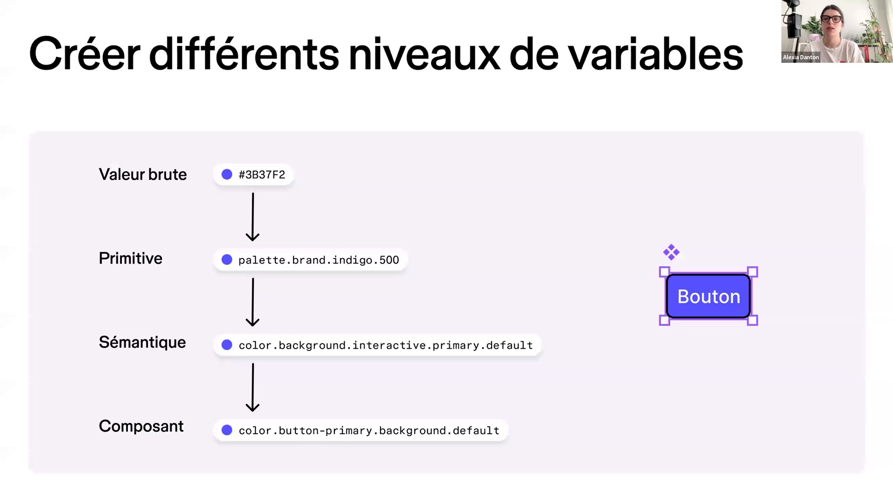